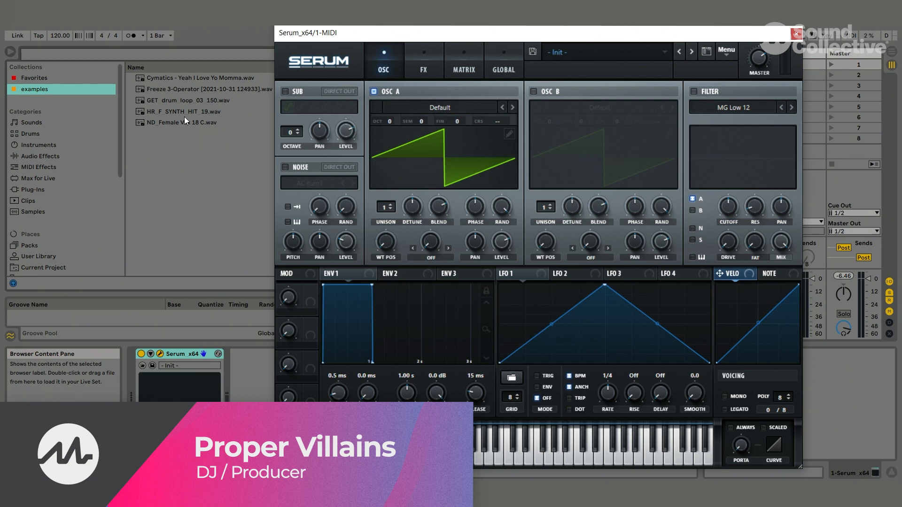
# - Import HR_F_SYNTH_HIT_19.wav into oscillator A with constant framesize (pitch avg) and sweep its wavetable position
pyautogui.click(185, 114)
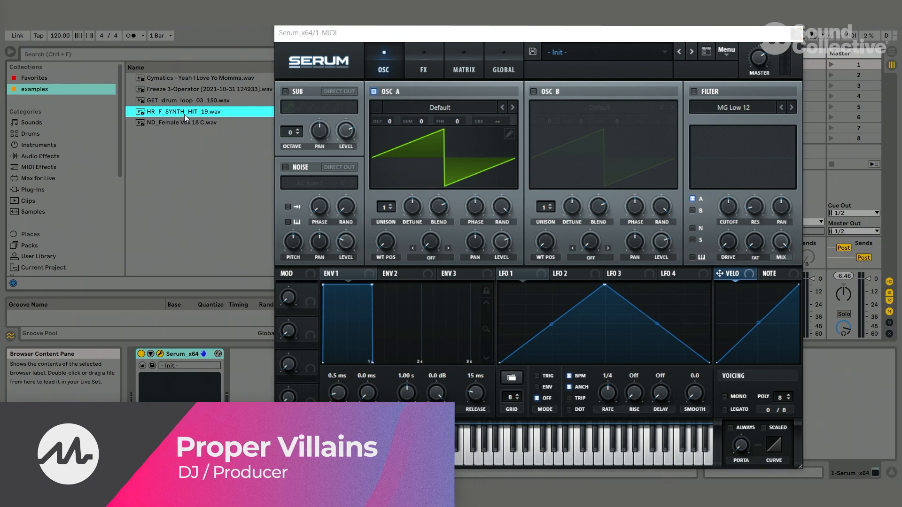
pyautogui.moveTo(184, 114); pyautogui.dragTo(203, 113)
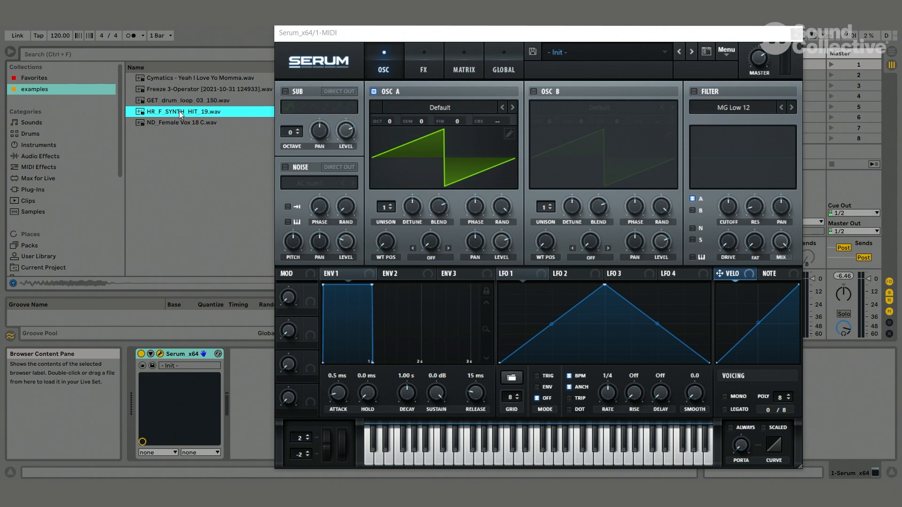
pyautogui.moveTo(180, 114); pyautogui.dragTo(441, 165)
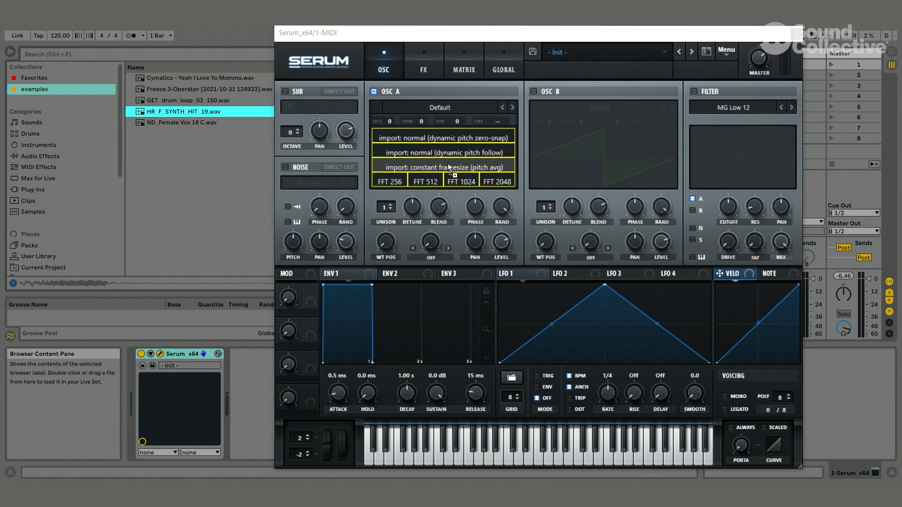
pyautogui.moveTo(448, 166); pyautogui.dragTo(447, 166)
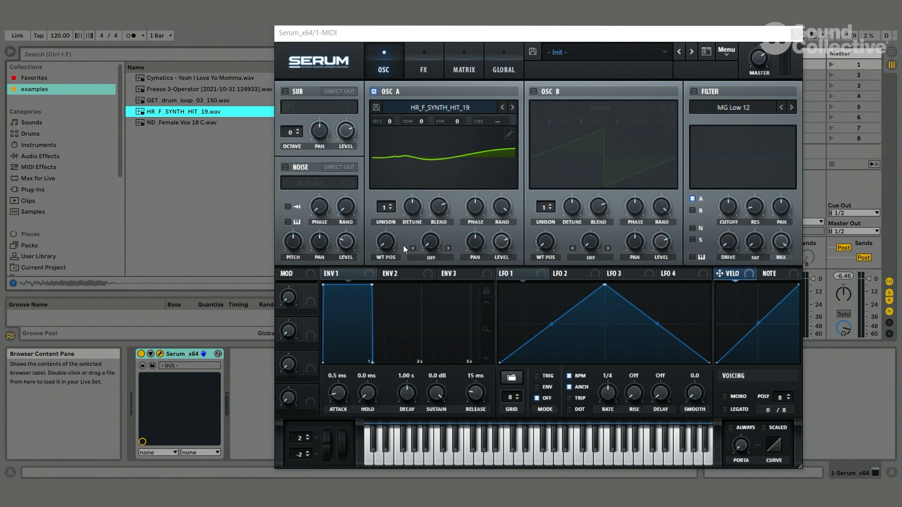
pyautogui.moveTo(388, 247); pyautogui.dragTo(397, 322)
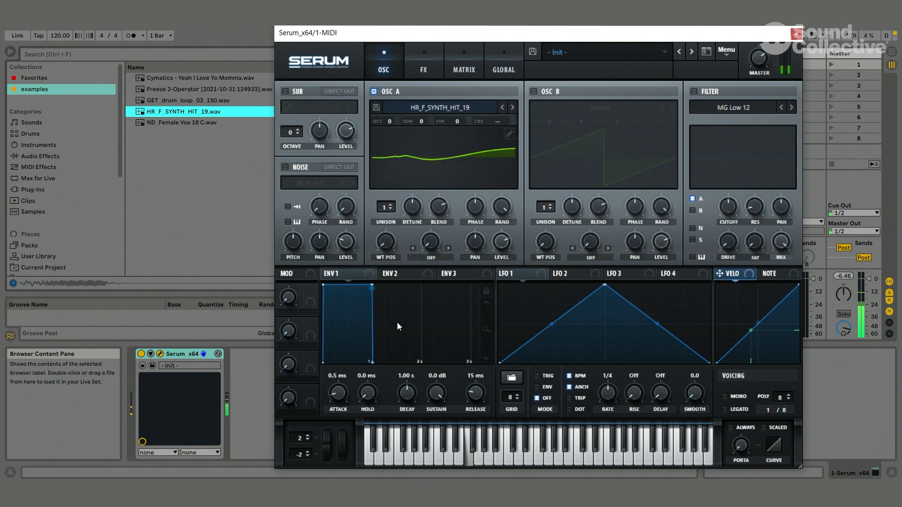
# - Switch oscillator A's wavetable display to 3D and open its table editor
pyautogui.click(444, 159)
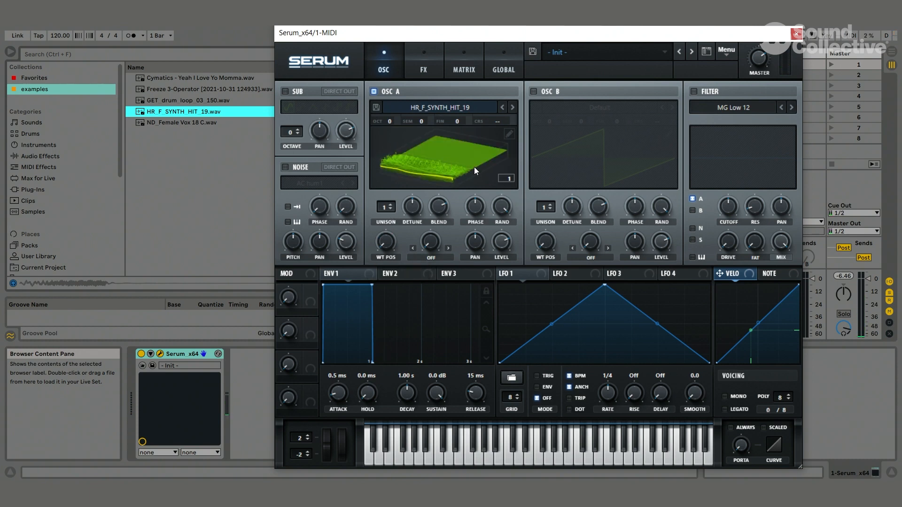
pyautogui.click(508, 133)
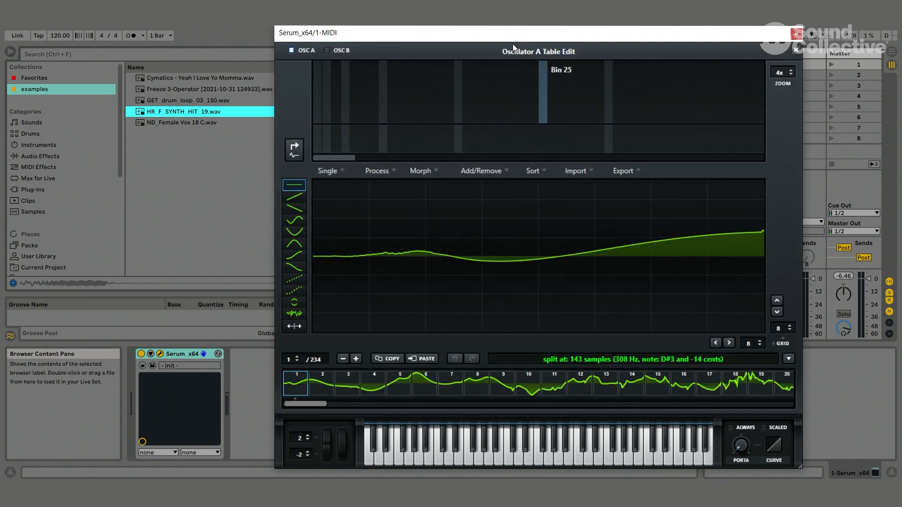
pyautogui.moveTo(503, 39); pyautogui.dragTo(478, 29)
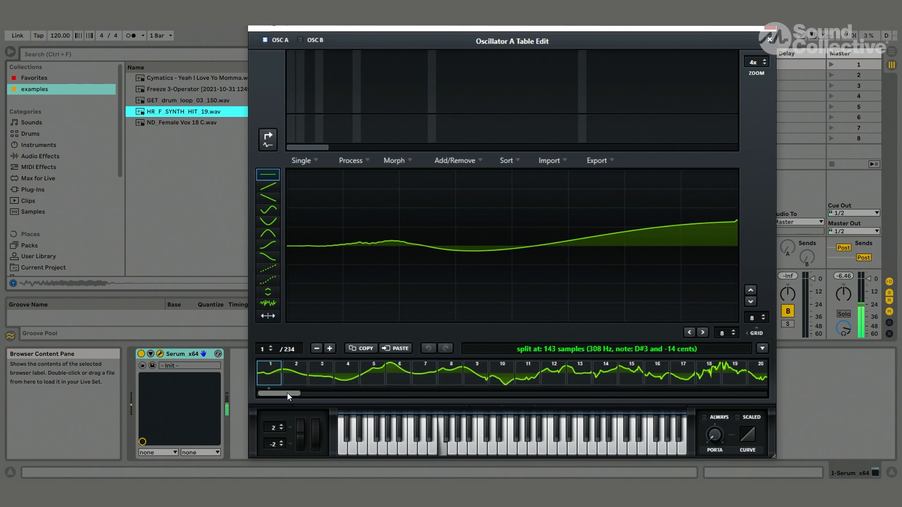
# - Remove the unwanted tail of oscillator A's wavetable by deleting frames 68 through 234
pyautogui.moveTo(287, 393); pyautogui.dragTo(798, 368)
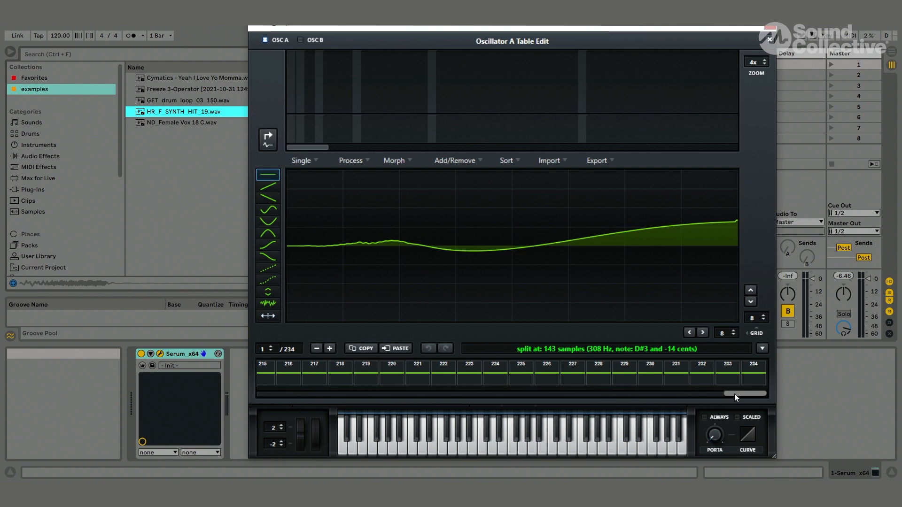
pyautogui.moveTo(735, 395); pyautogui.dragTo(404, 412)
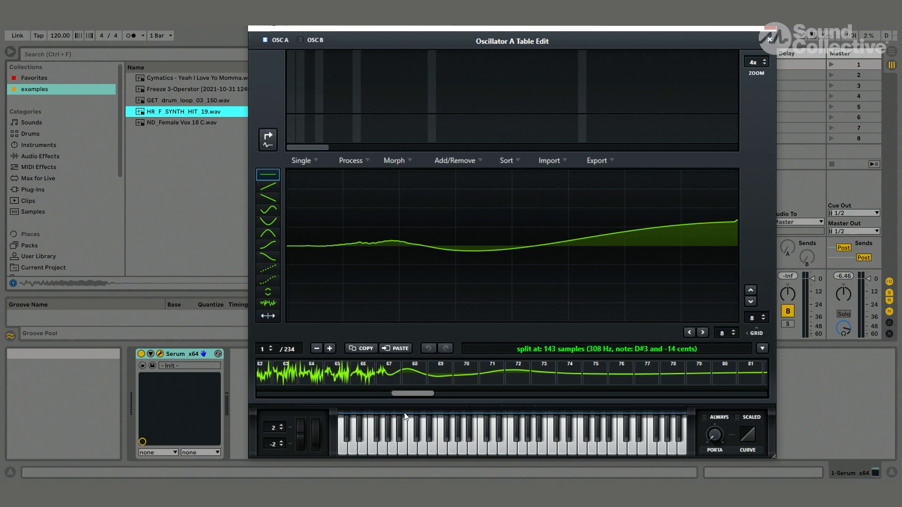
pyautogui.click(414, 373)
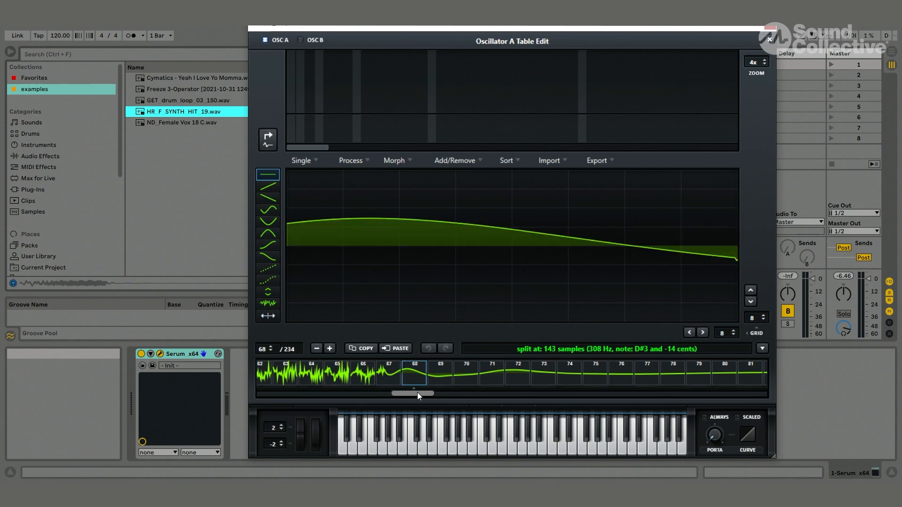
pyautogui.moveTo(417, 396); pyautogui.dragTo(897, 391)
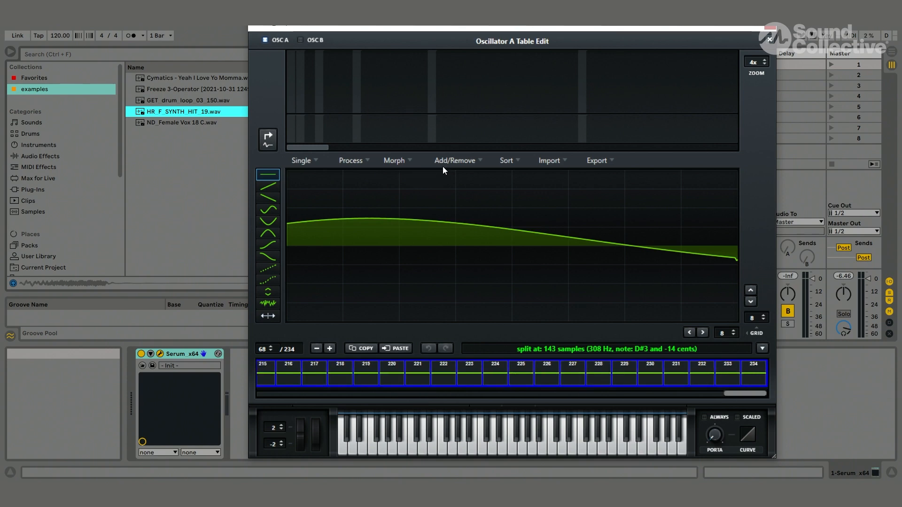
pyautogui.click(468, 160)
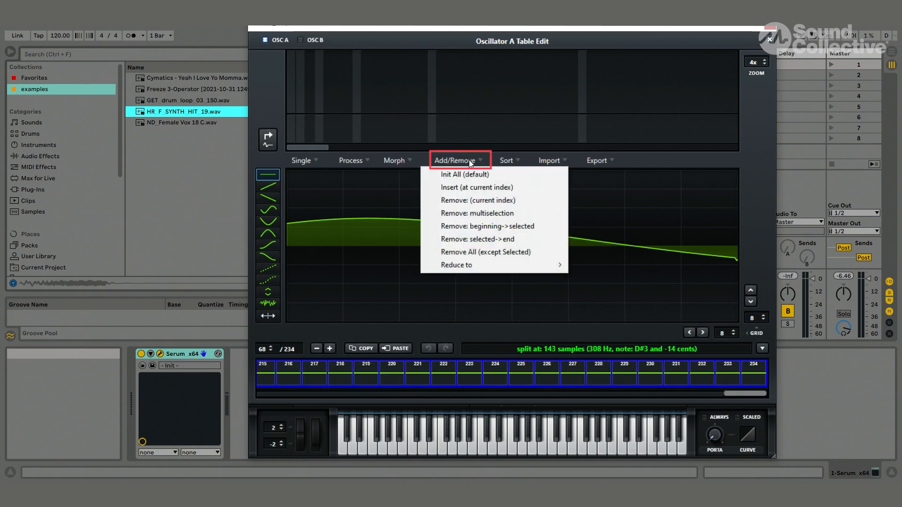
pyautogui.click(466, 213)
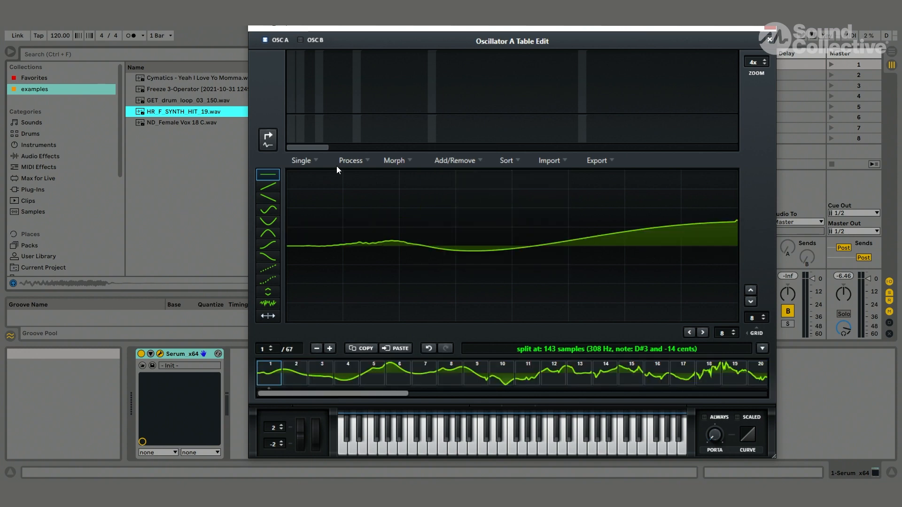
pyautogui.click(358, 159)
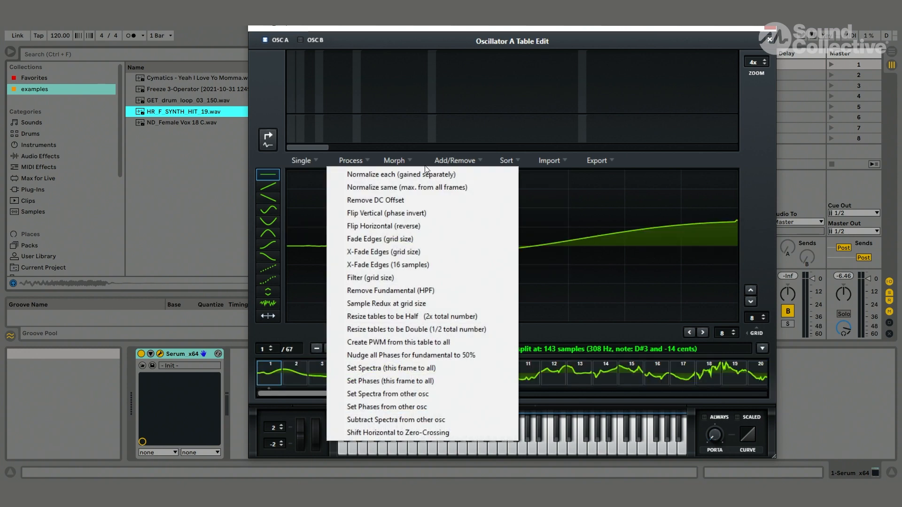
pyautogui.click(400, 162)
pyautogui.click(453, 161)
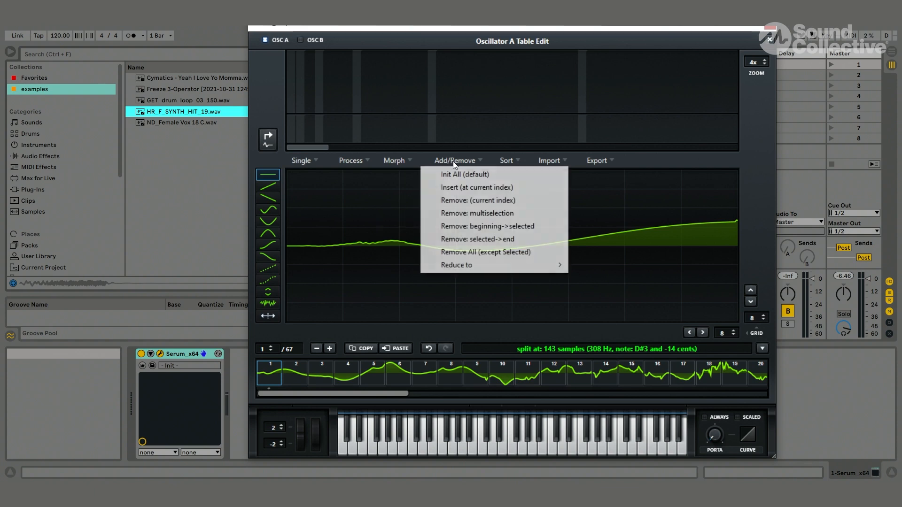
pyautogui.click(351, 161)
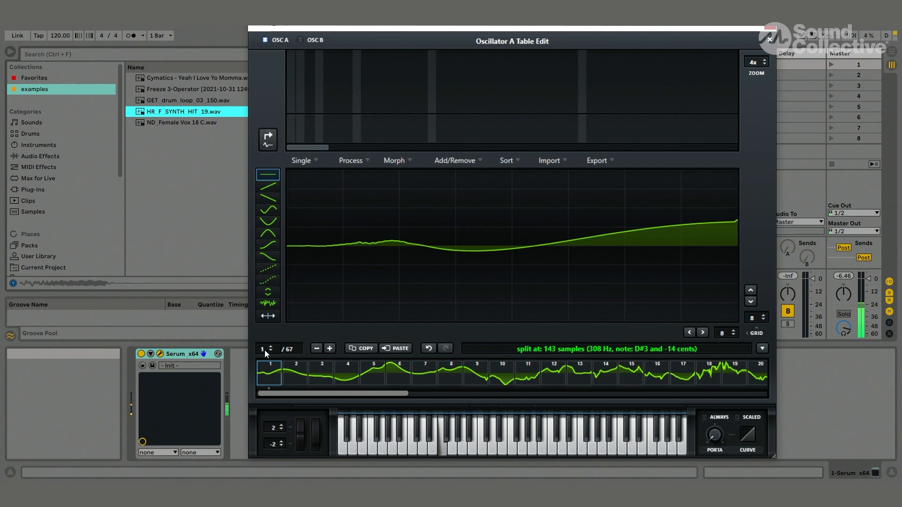
# - Apply X-Fade Edges (16 samples) to the wavetable frames and scan through the frames to audition them
pyautogui.moveTo(264, 350)
pyautogui.mouseDown()
pyautogui.moveTo(269, 213)
pyautogui.moveTo(267, 354)
pyautogui.mouseUp()
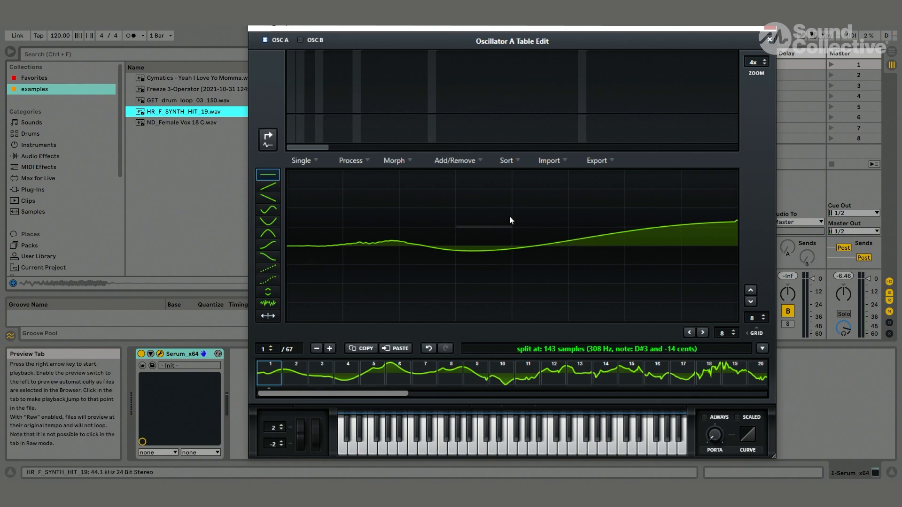
pyautogui.click(353, 162)
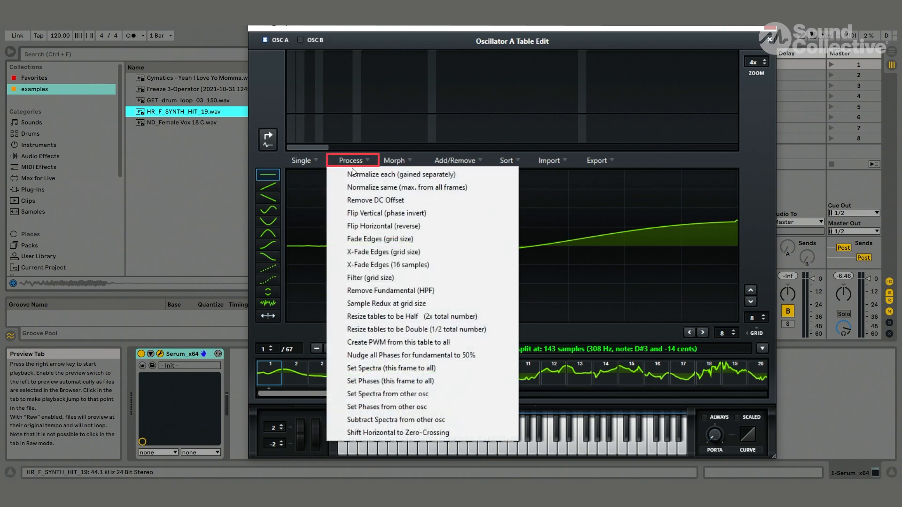
pyautogui.click(374, 266)
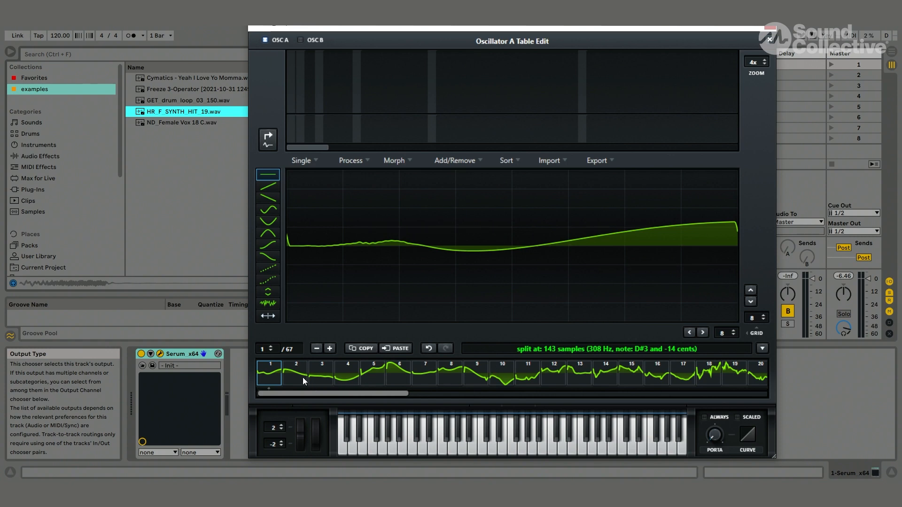
pyautogui.moveTo(266, 346); pyautogui.dragTo(280, 372)
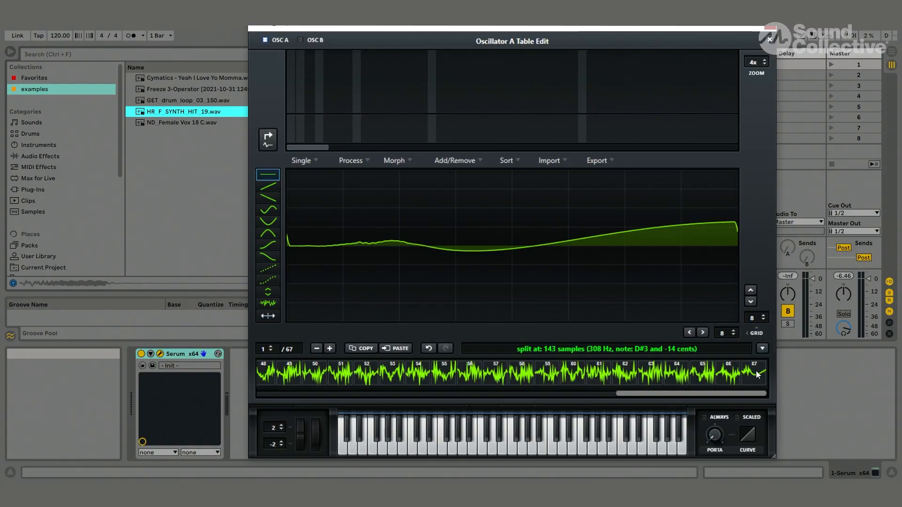
# - Morph all wavetable frames with Spectral (zero fund. phase) and scan through the frames to audition them
pyautogui.click(397, 163)
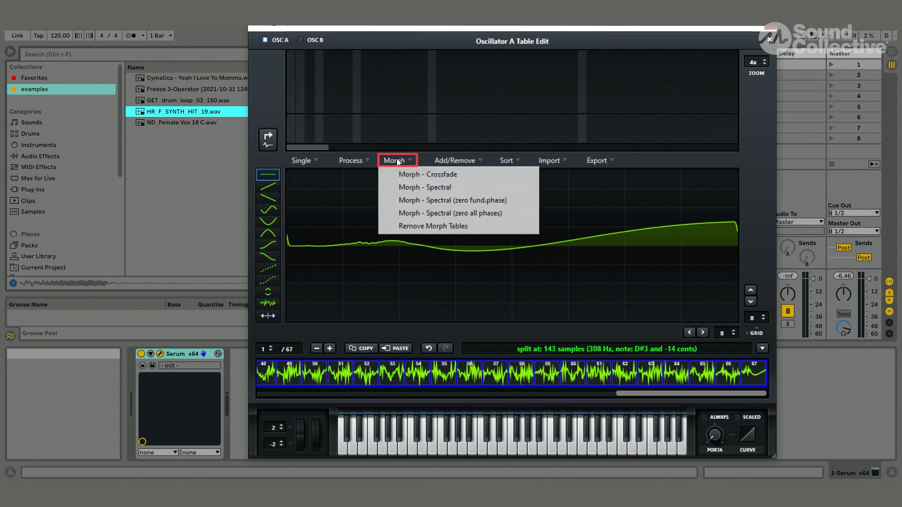
pyautogui.click(402, 200)
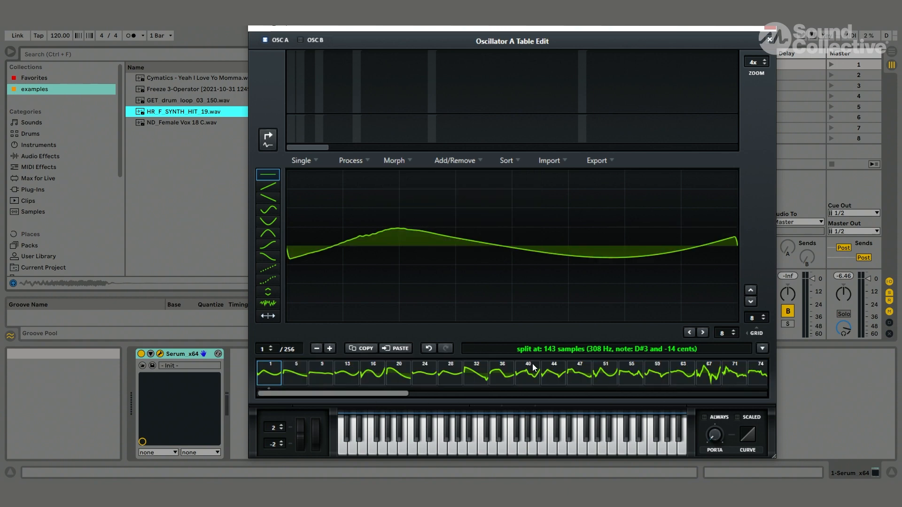
pyautogui.moveTo(272, 350); pyautogui.dragTo(248, 426)
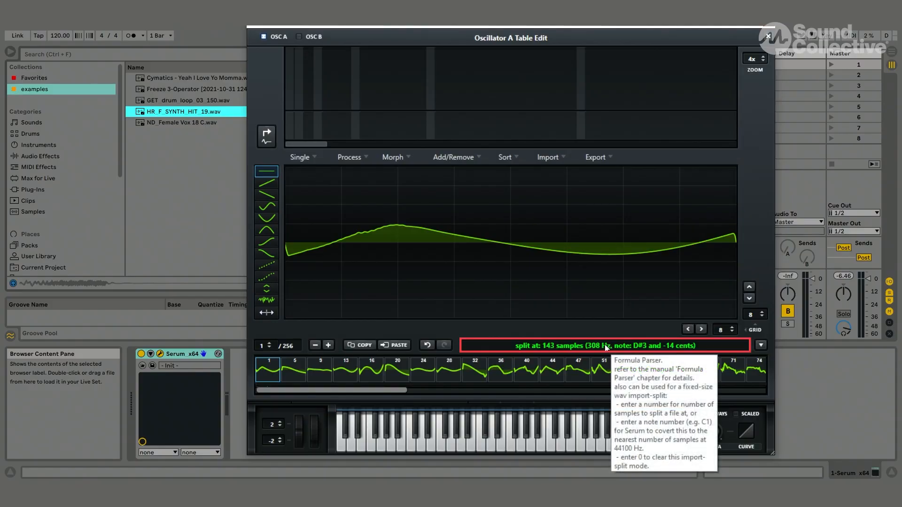
# - Set the import split to note F0, re-import HR_F_SYNTH_HIT_19.wav into oscillator A's table, and scan through its frames
pyautogui.click(605, 345)
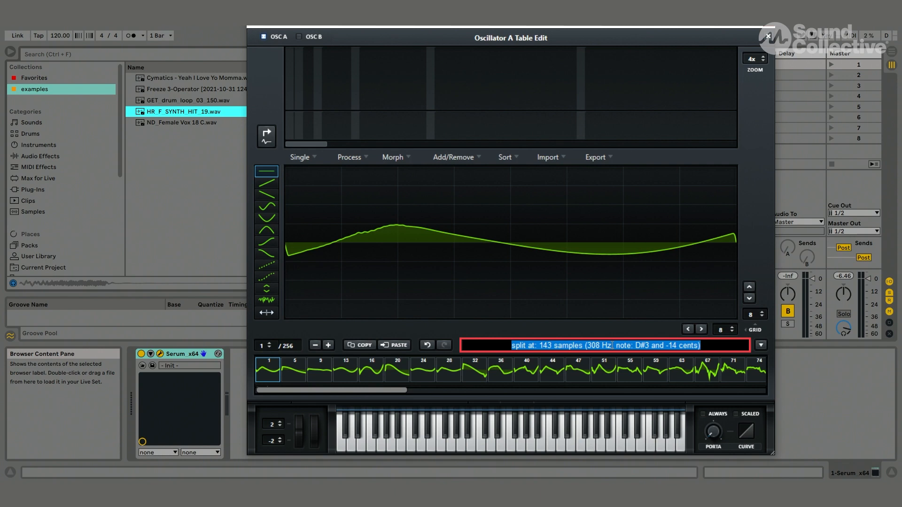
pyautogui.press('BackSpace')
pyautogui.write('f0')
pyautogui.press('Return')
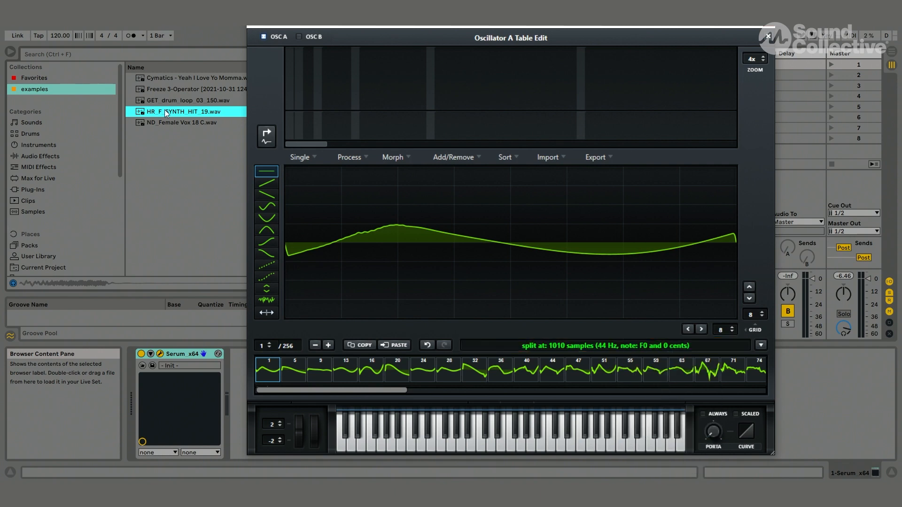
pyautogui.moveTo(164, 112); pyautogui.dragTo(382, 239)
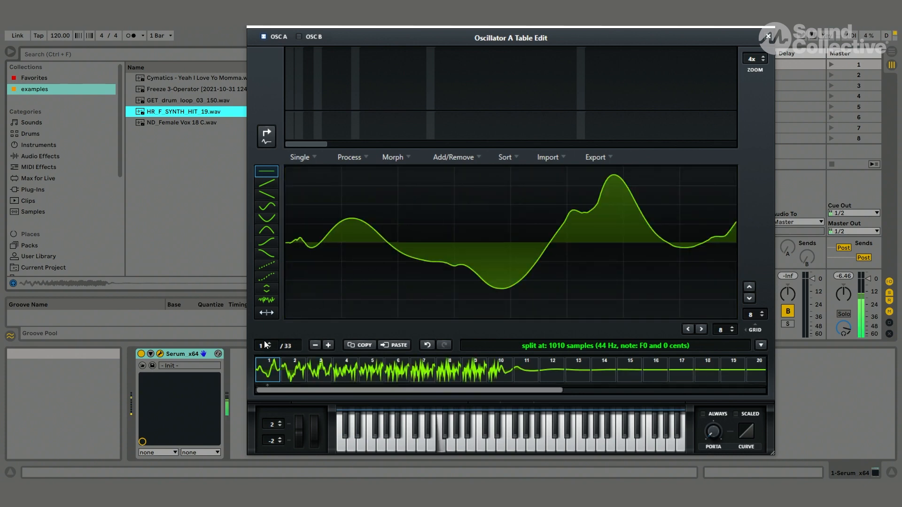
pyautogui.moveTo(266, 347); pyautogui.dragTo(263, 228)
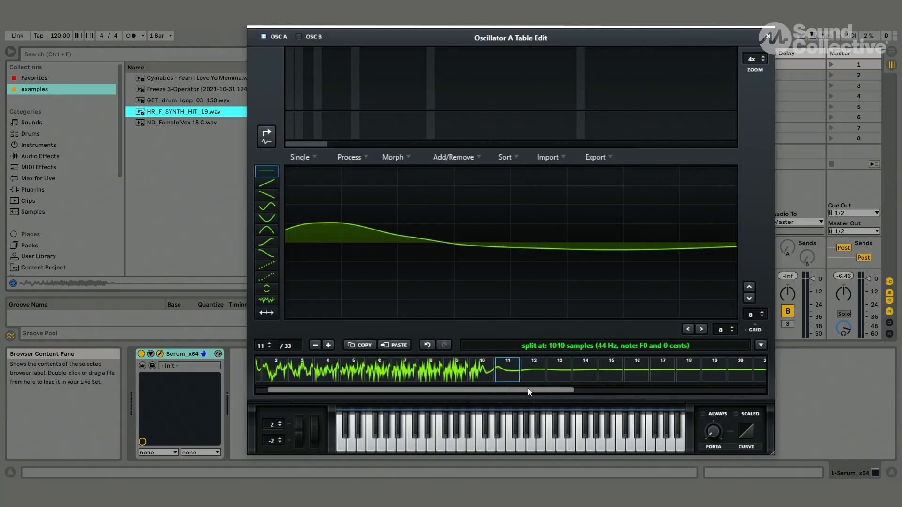
# - Remove frames 11 through 33 from oscillator A's wavetable
pyautogui.moveTo(528, 388); pyautogui.dragTo(810, 368)
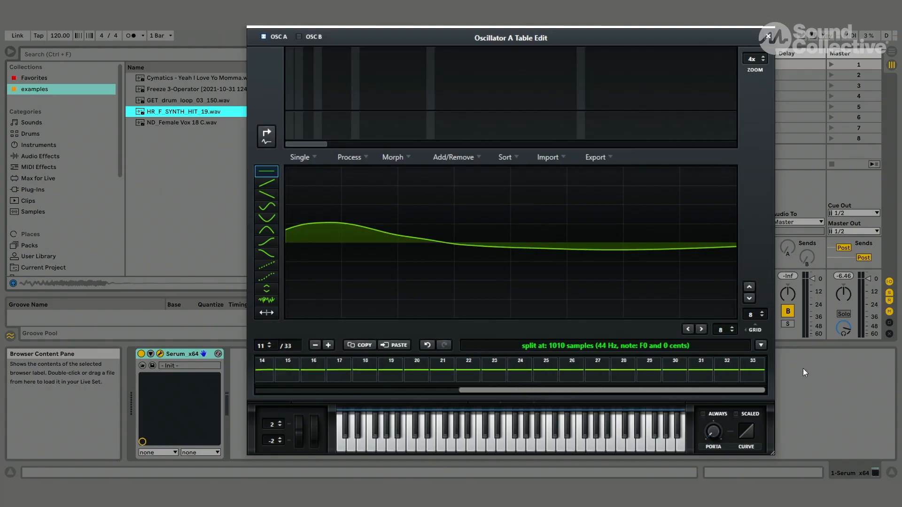
pyautogui.click(436, 159)
pyautogui.click(460, 209)
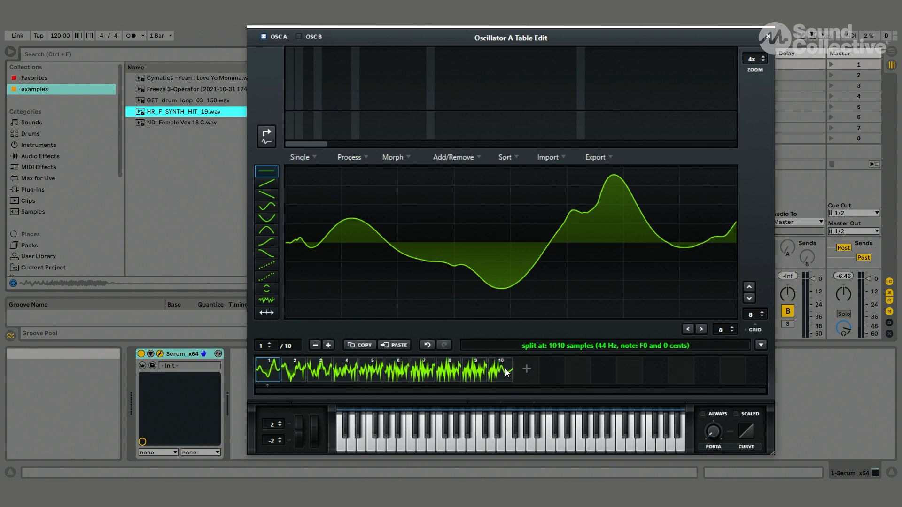
# - Apply X-Fade Edges (16 samples) to all ten frames and morph them across the wavetable
pyautogui.click(351, 157)
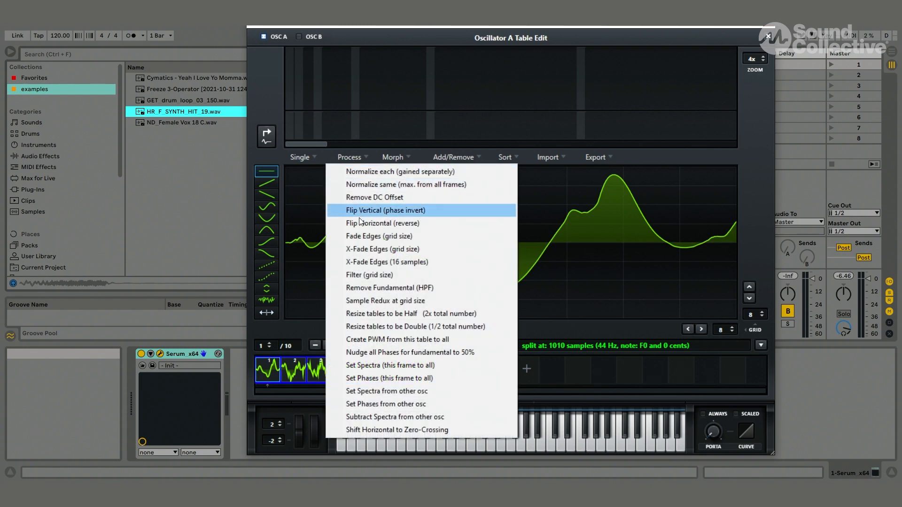
pyautogui.click(365, 261)
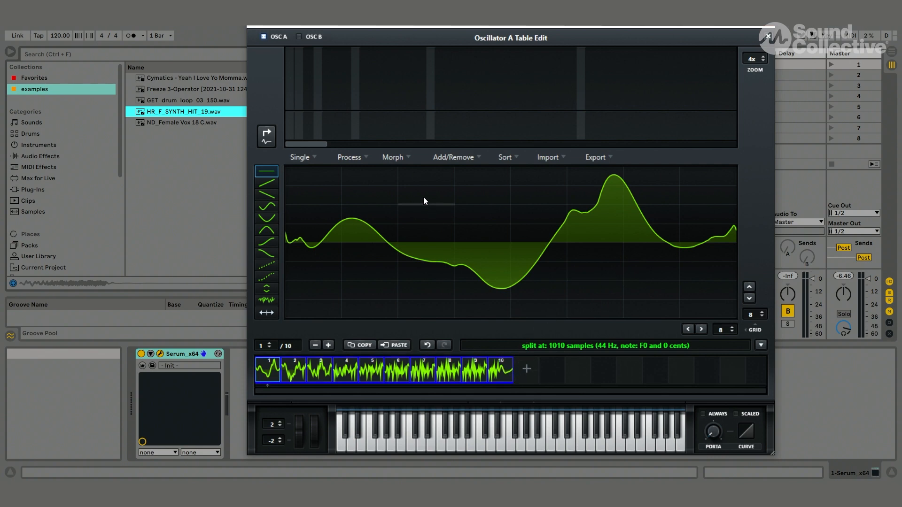
pyautogui.click(399, 155)
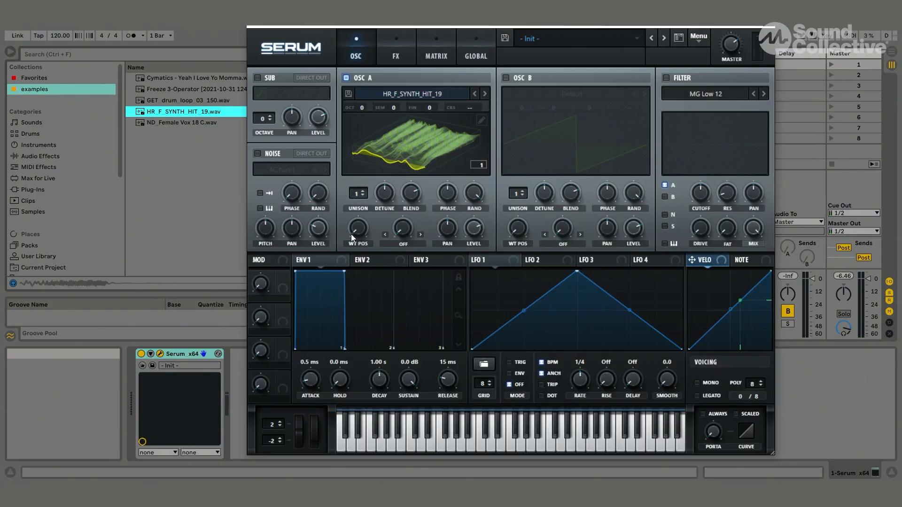
# - Set oscillator A's octave to -1 and sweep its wavetable position up to about frame 148 while auditioning it
pyautogui.moveTo(351, 235); pyautogui.dragTo(374, 252)
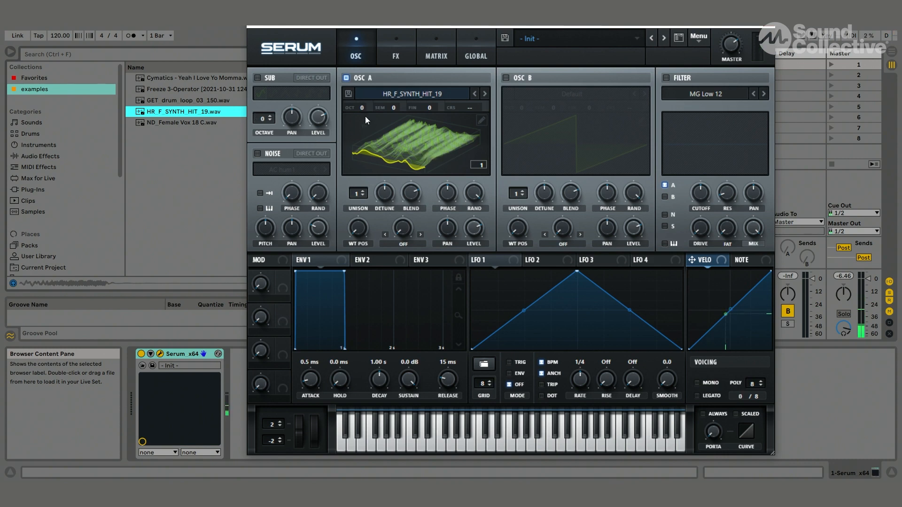
pyautogui.moveTo(360, 107); pyautogui.dragTo(362, 131)
pyautogui.moveTo(359, 233); pyautogui.dragTo(360, 173)
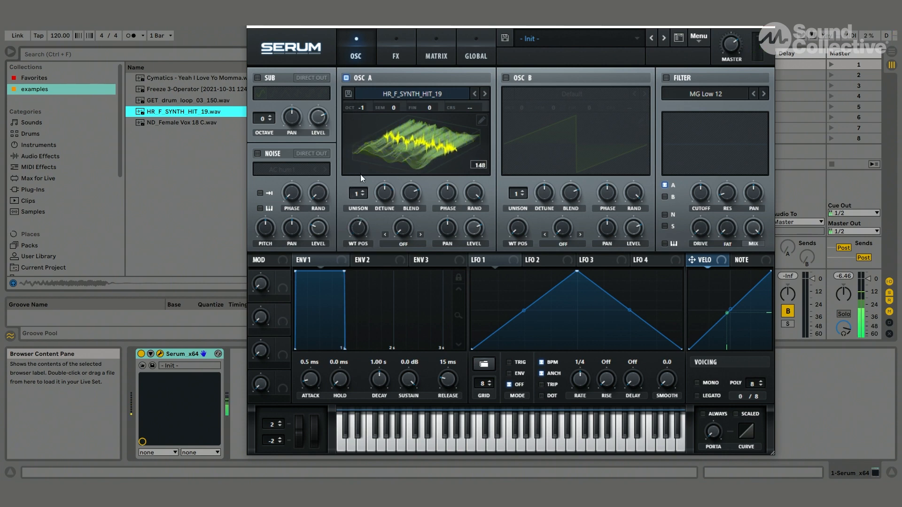
# - Return oscillator A's wavetable position to frame 1 and import ND_Female Vox 18 C.wav with constant framesize (pitch avg)
pyautogui.moveTo(366, 224); pyautogui.dragTo(386, 357)
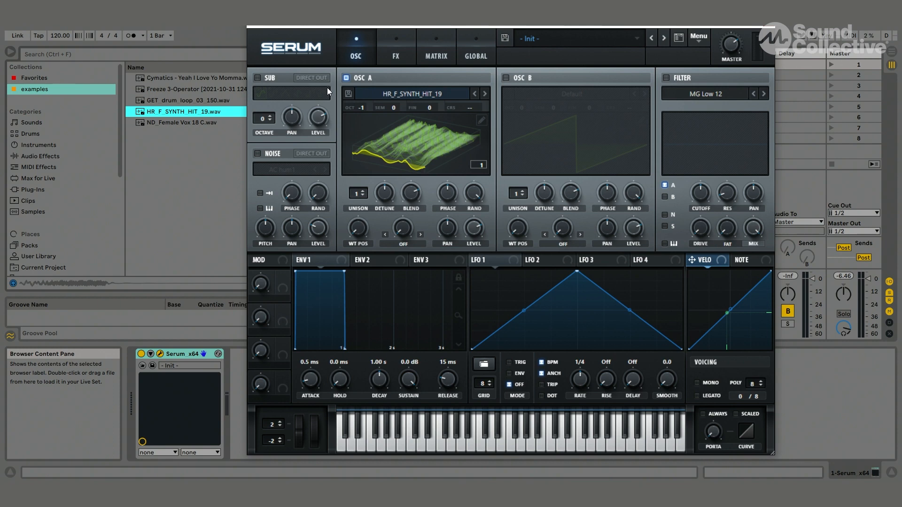
pyautogui.click(162, 123)
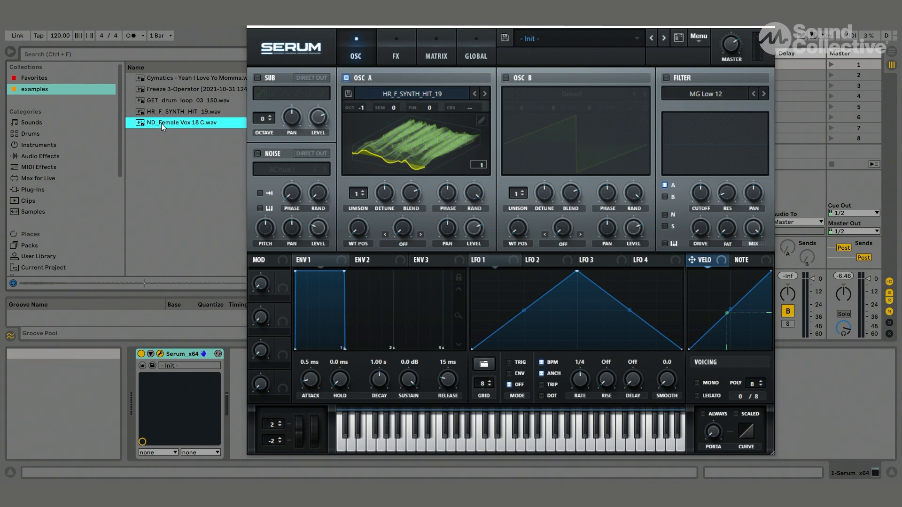
pyautogui.click(482, 121)
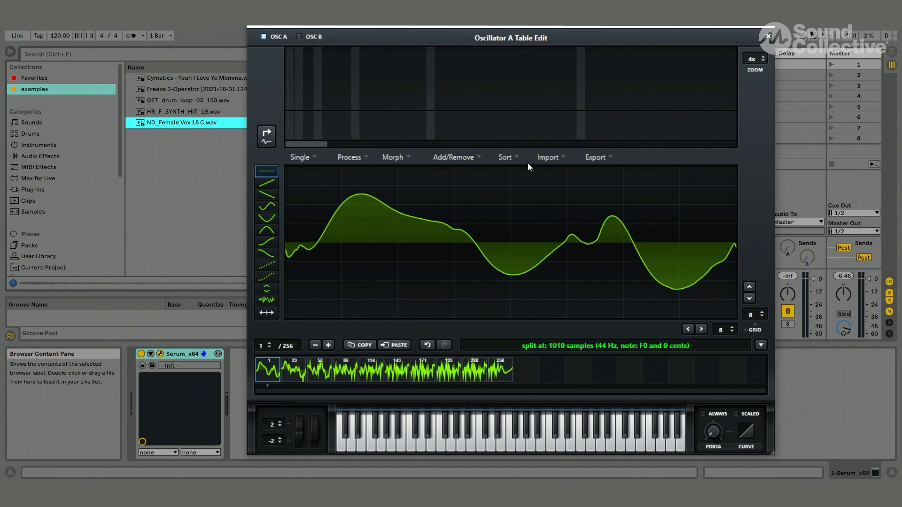
pyautogui.click(768, 36)
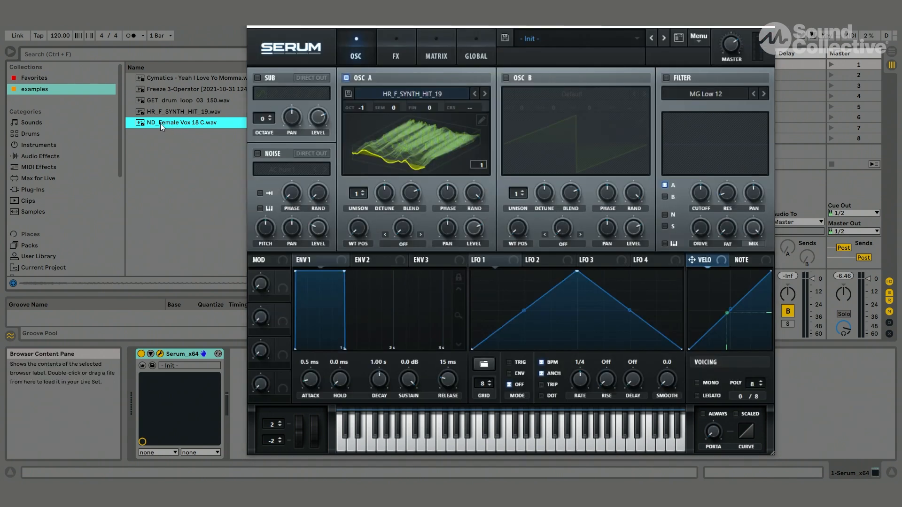
pyautogui.moveTo(159, 123); pyautogui.dragTo(423, 151)
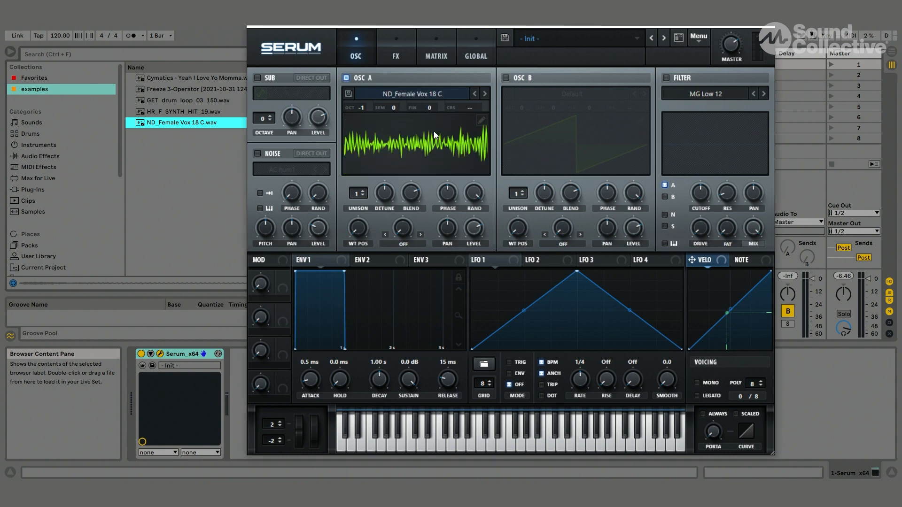
# - Select frames 1 through 66 of the female vocal wavetable and normalize each frame with separate gain
pyautogui.click(480, 120)
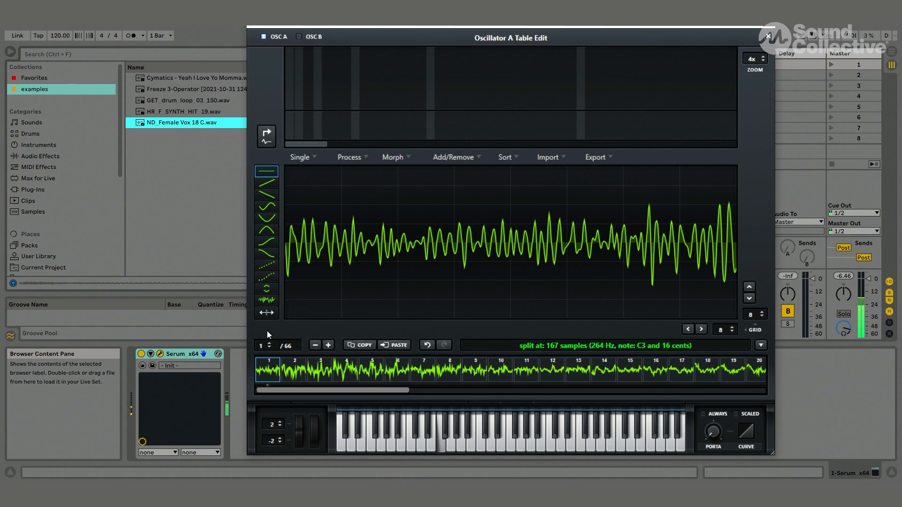
pyautogui.moveTo(269, 351); pyautogui.dragTo(274, 436)
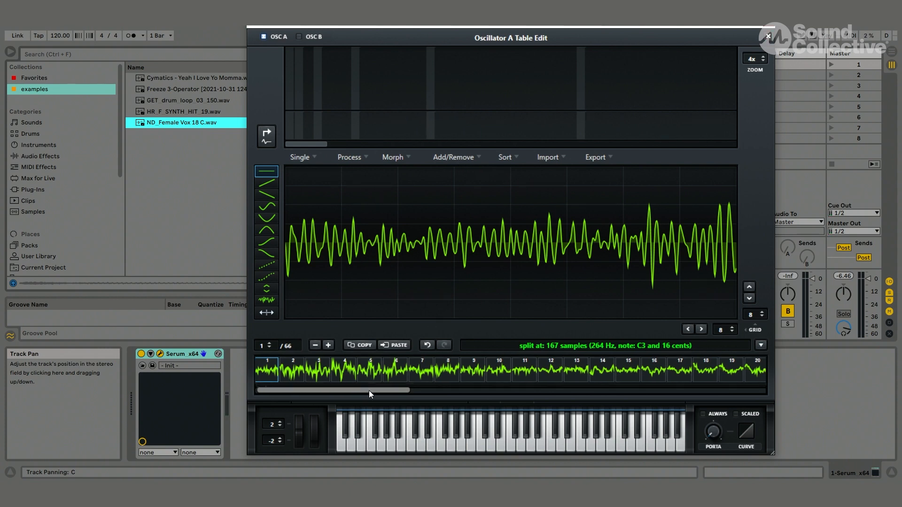
pyautogui.moveTo(368, 390); pyautogui.dragTo(779, 391)
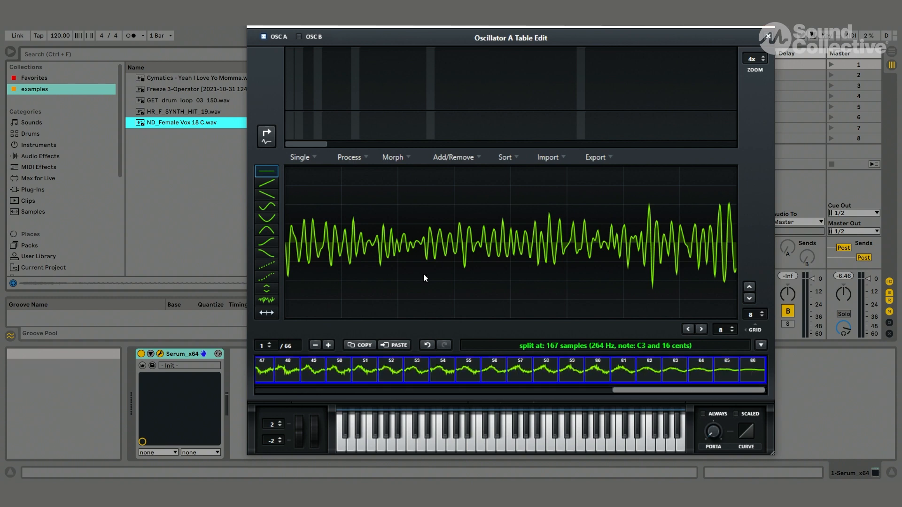
pyautogui.click(350, 156)
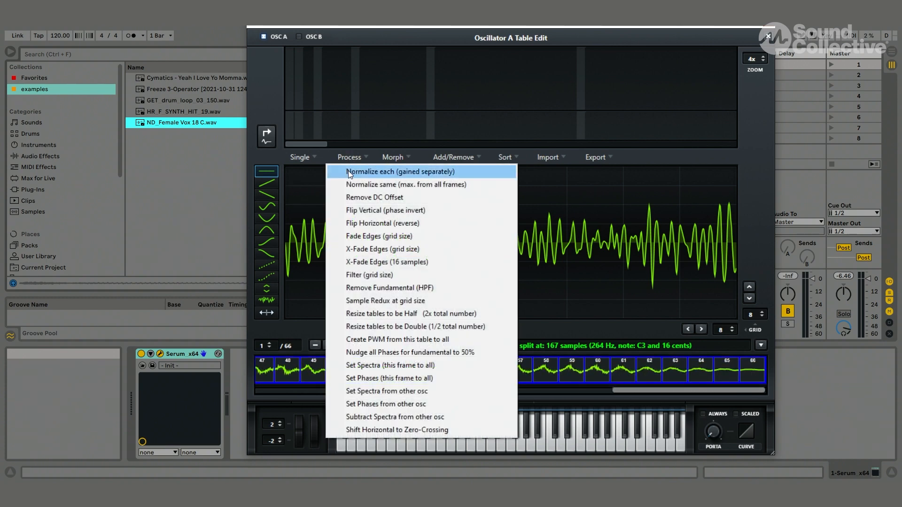
pyautogui.click(348, 171)
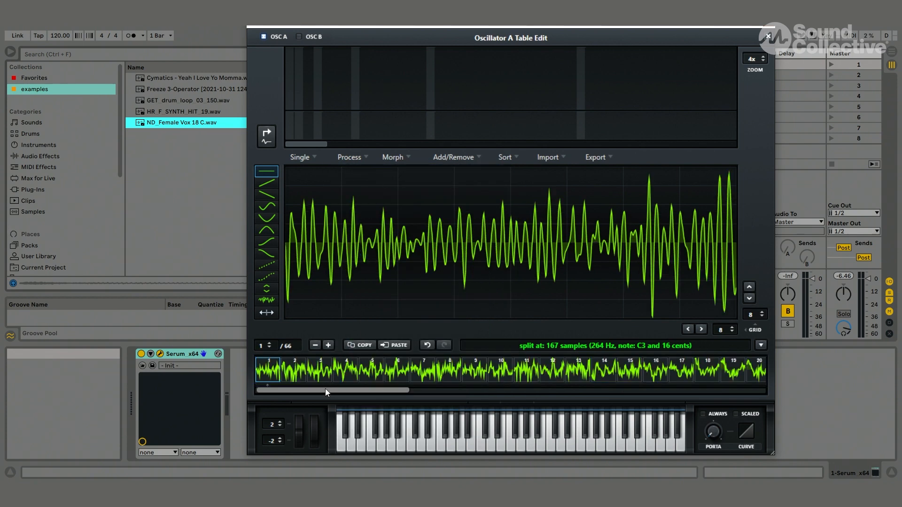
pyautogui.moveTo(325, 387); pyautogui.dragTo(366, 405)
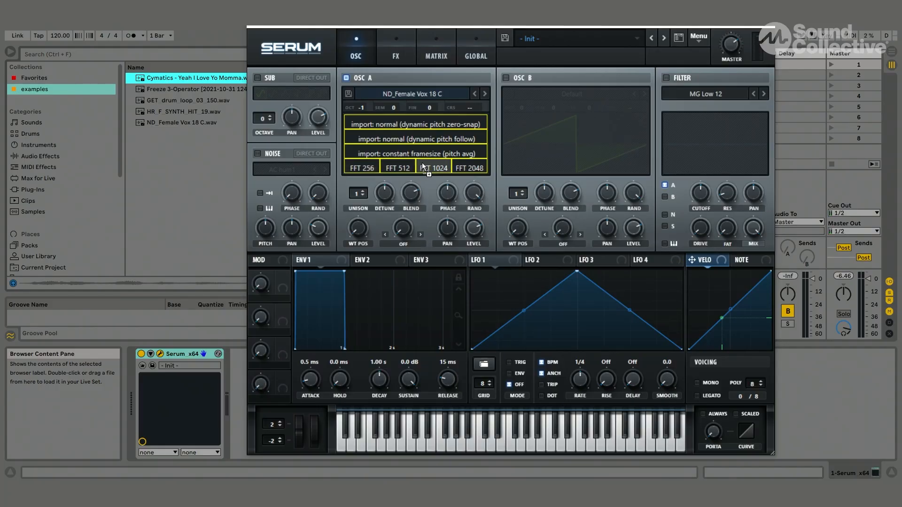
# - Import the Cymatics - Yeah I Love Yo Momma sample into oscillator A using the FFT 256 option
pyautogui.click(466, 167)
pyautogui.moveTo(377, 173); pyautogui.dragTo(370, 173)
pyautogui.moveTo(369, 168); pyautogui.dragTo(368, 168)
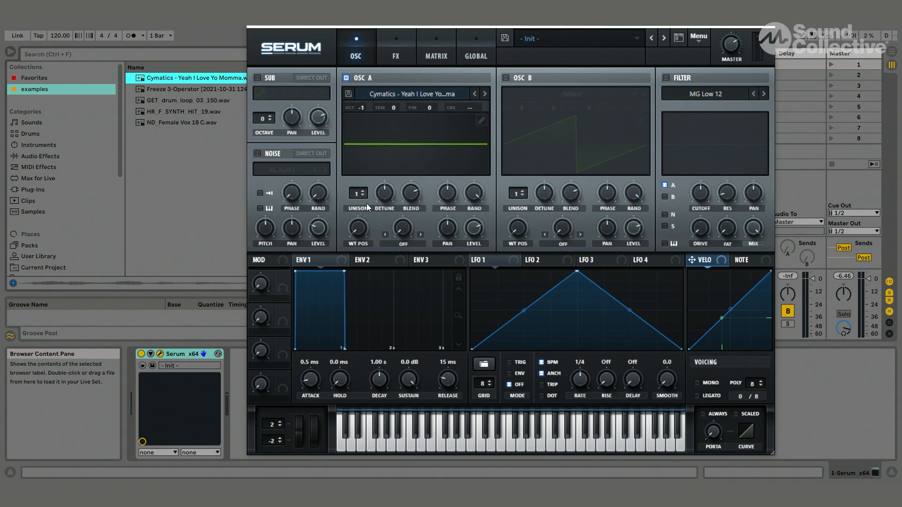
# - Remove the near-silent frames 1 through 10 from the start of oscillator A's wavetable
pyautogui.click(481, 120)
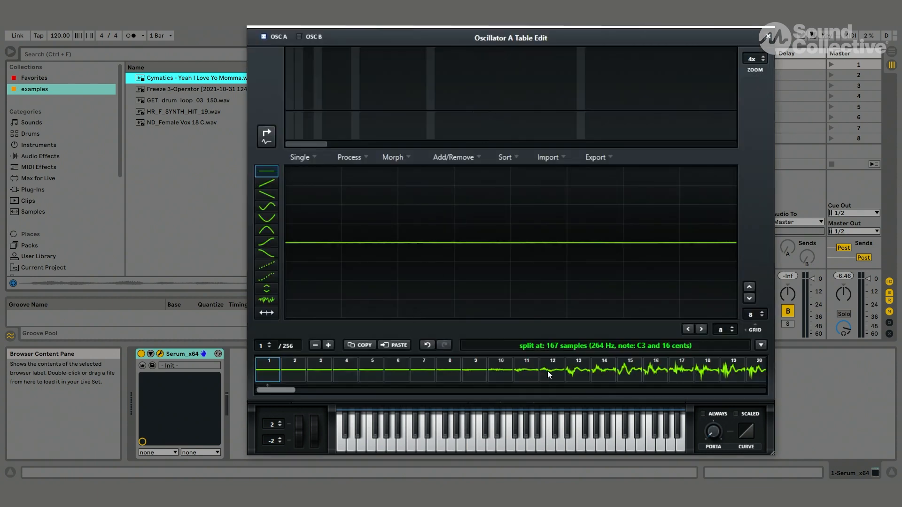
pyautogui.click(501, 370)
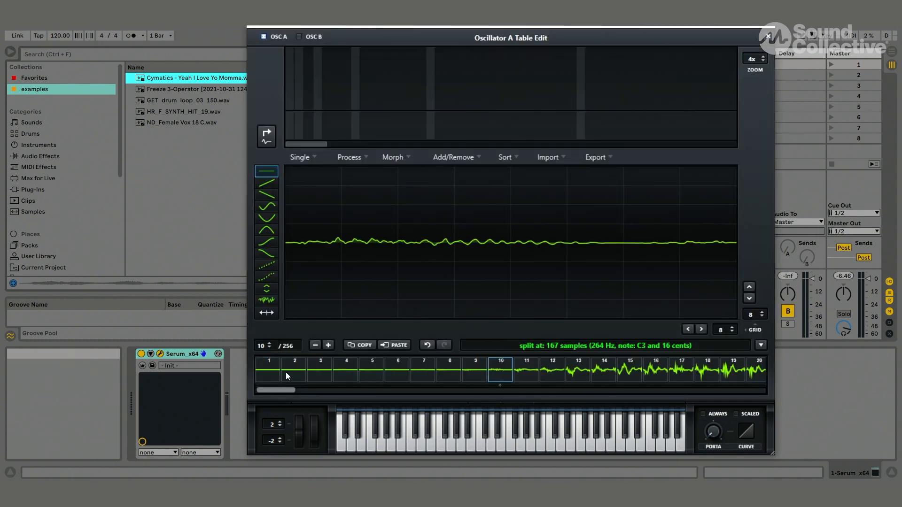
pyautogui.click(455, 158)
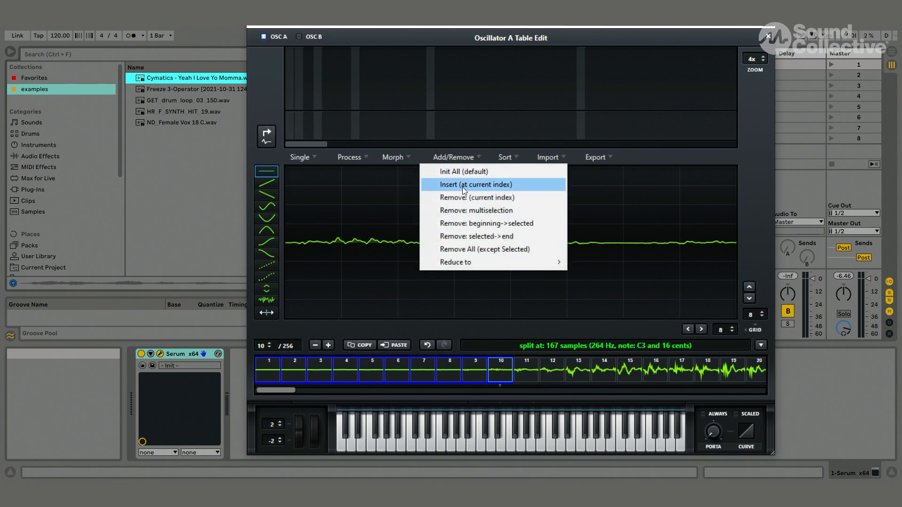
pyautogui.click(463, 210)
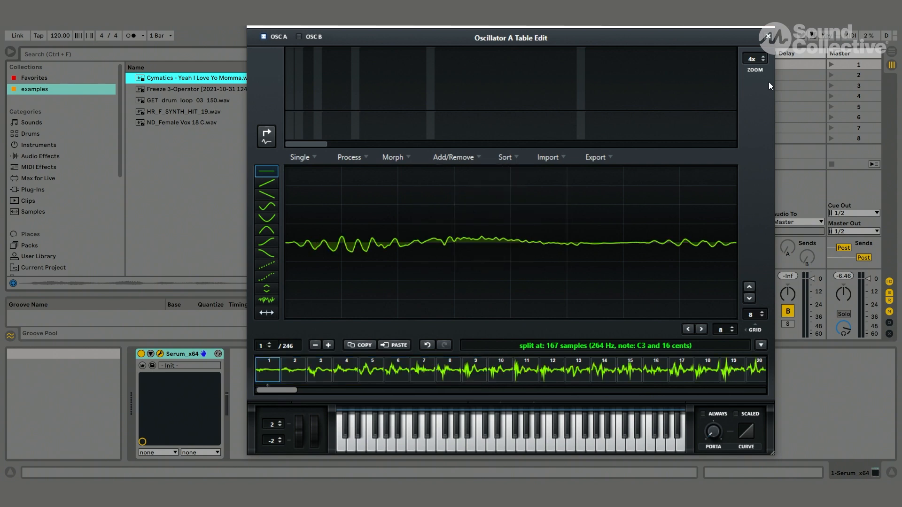
# - Assign LFO 1 to oscillator A's wavetable position, reshape it into a rising ramp and set its rate to 1/2
pyautogui.click(768, 36)
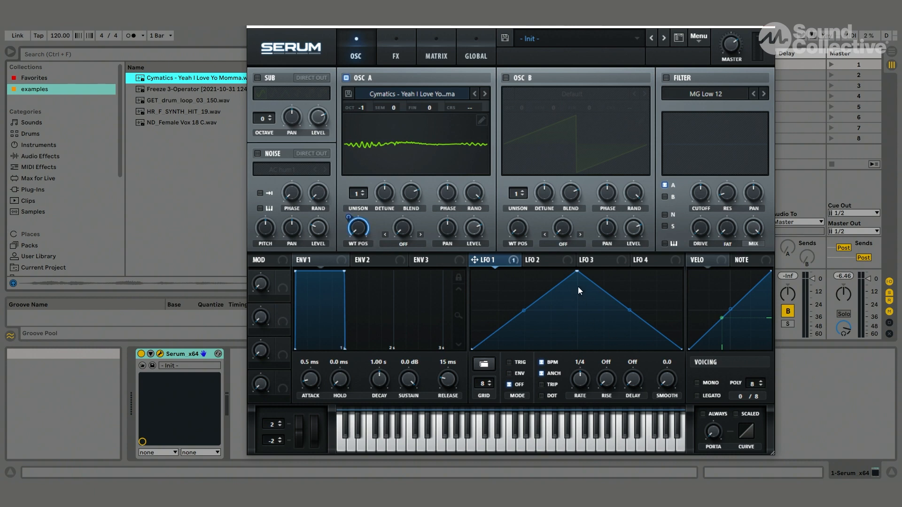
pyautogui.moveTo(577, 273); pyautogui.dragTo(682, 272)
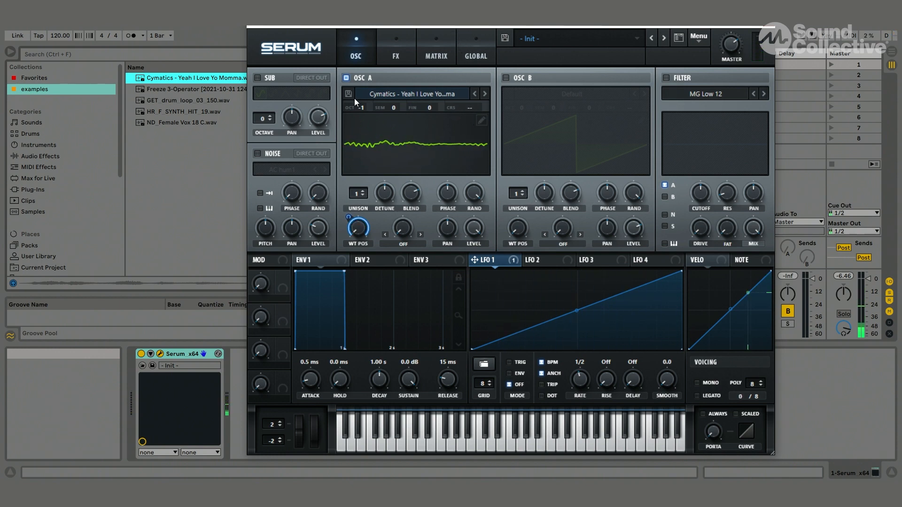
# - Replace oscillator A's wavetable with one generated from the quoted speech text "platypus" entered as its formula
pyautogui.click(482, 119)
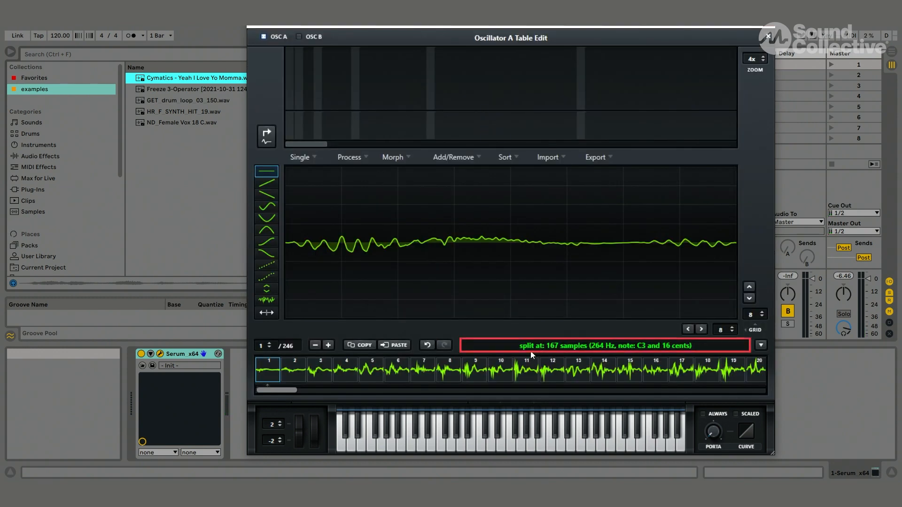
pyautogui.doubleClick(605, 348)
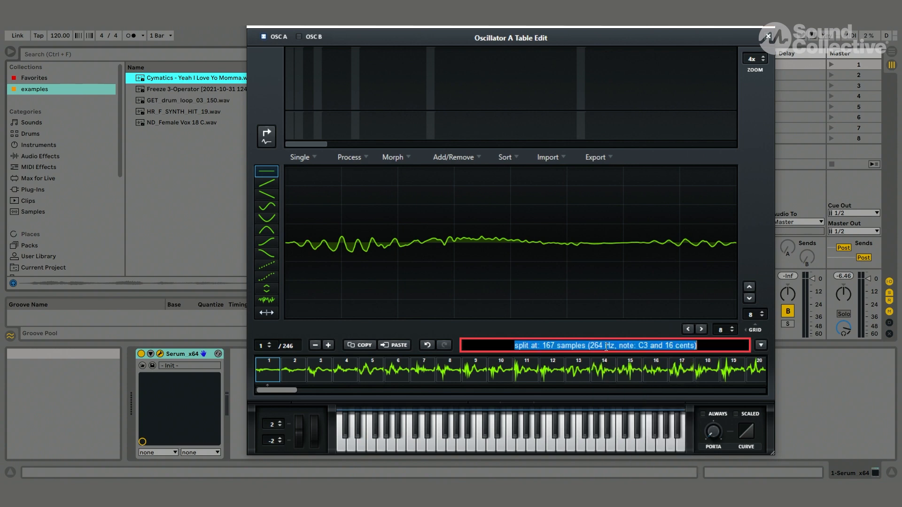
pyautogui.press('BackSpace')
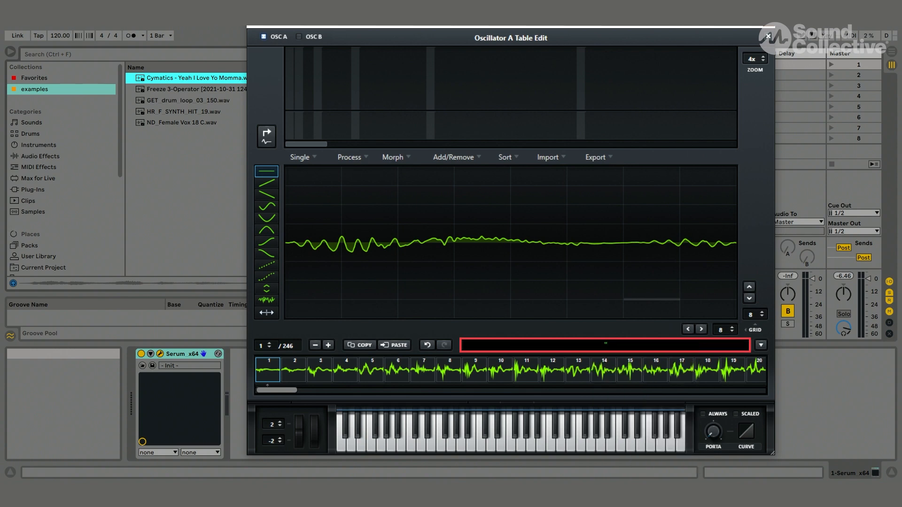
pyautogui.write('"platypus"')
pyautogui.press('Return')
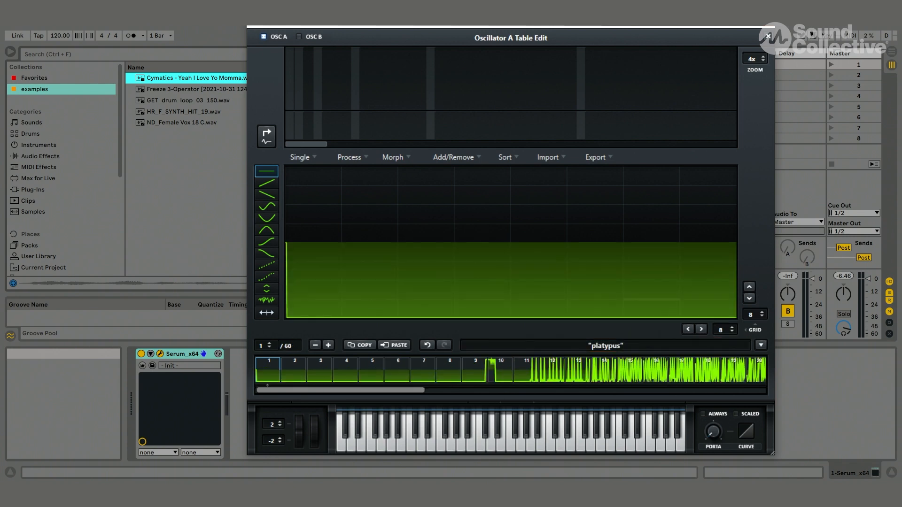
pyautogui.click(767, 36)
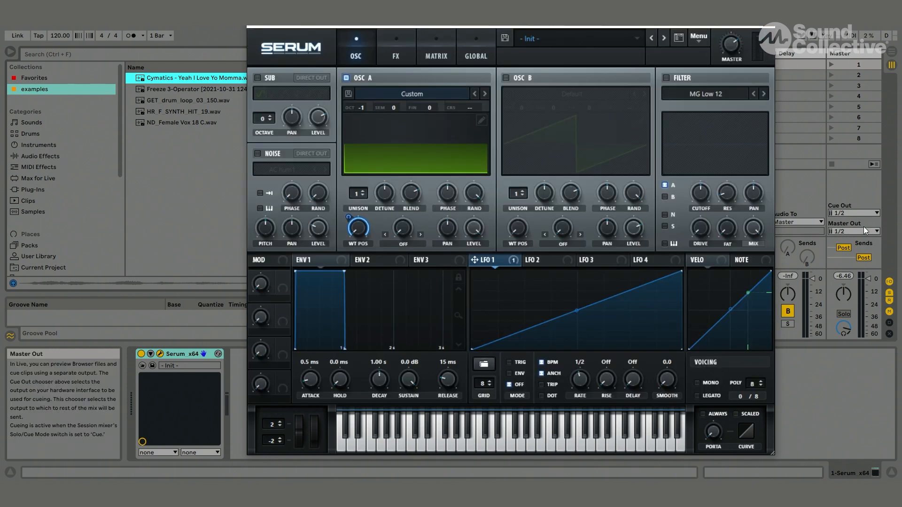